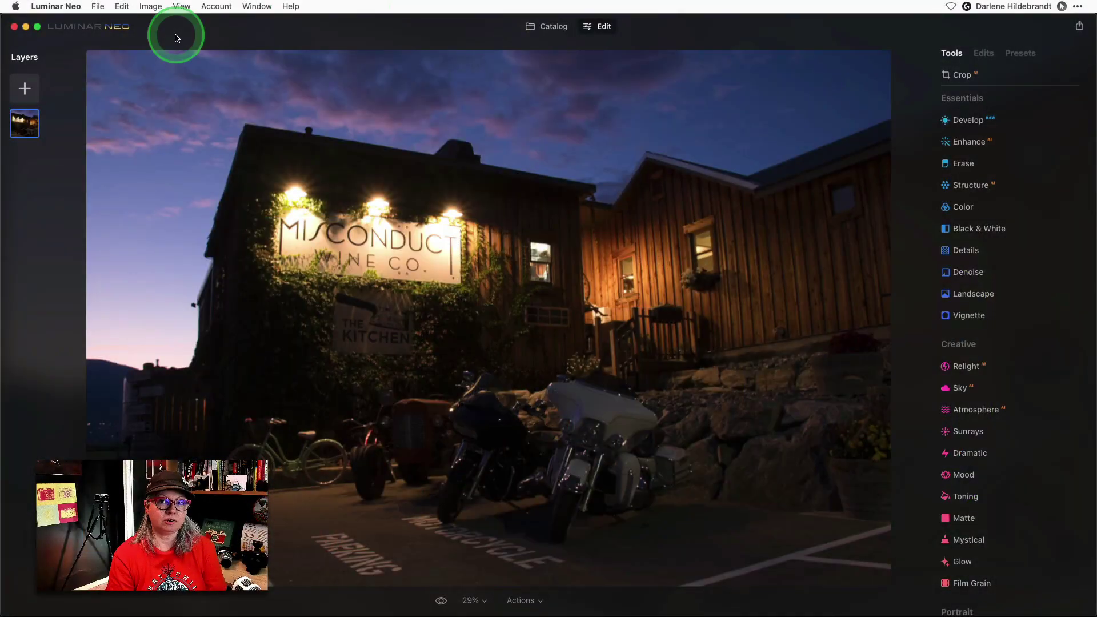
Check for updates and dismiss the 'You're up to date!' message for version 1.0.2
left_click(89, 27)
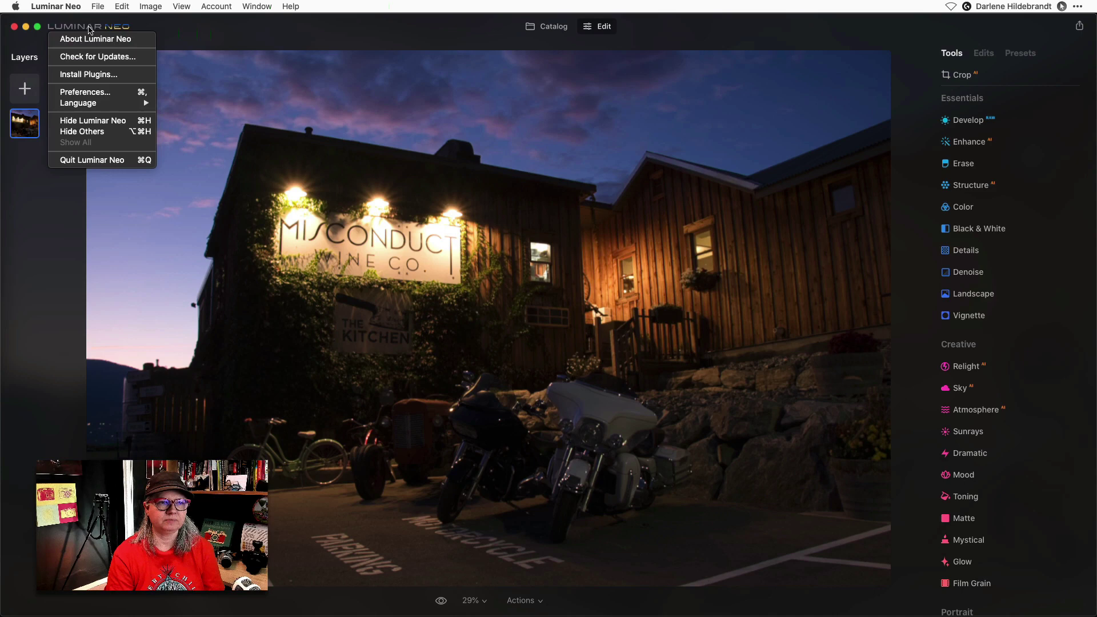
left_click(89, 56)
left_click(89, 55)
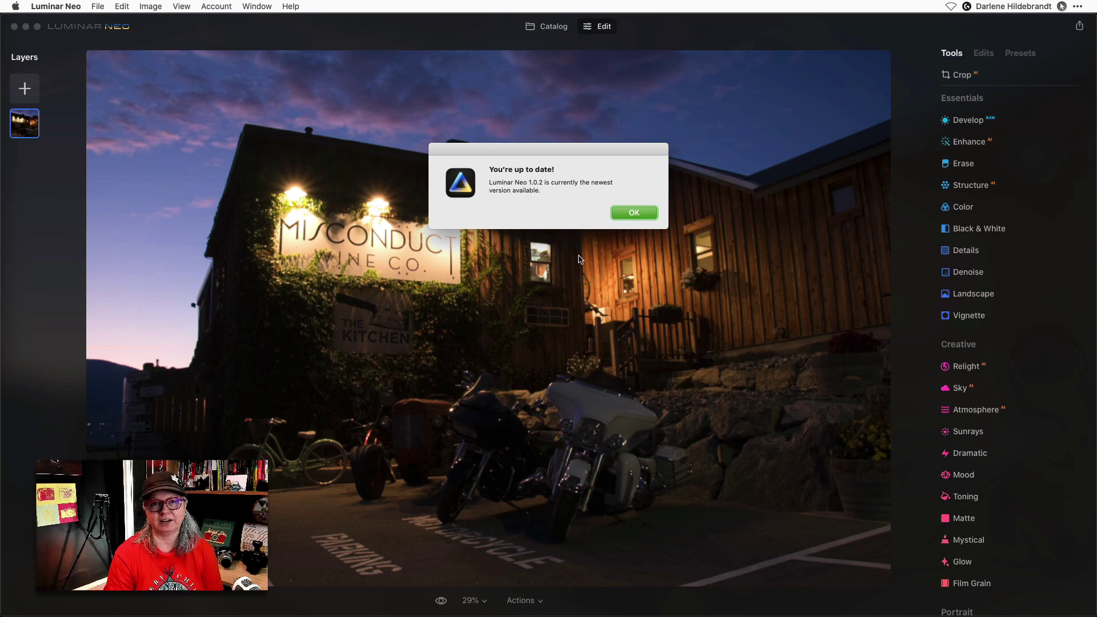
key("Return")
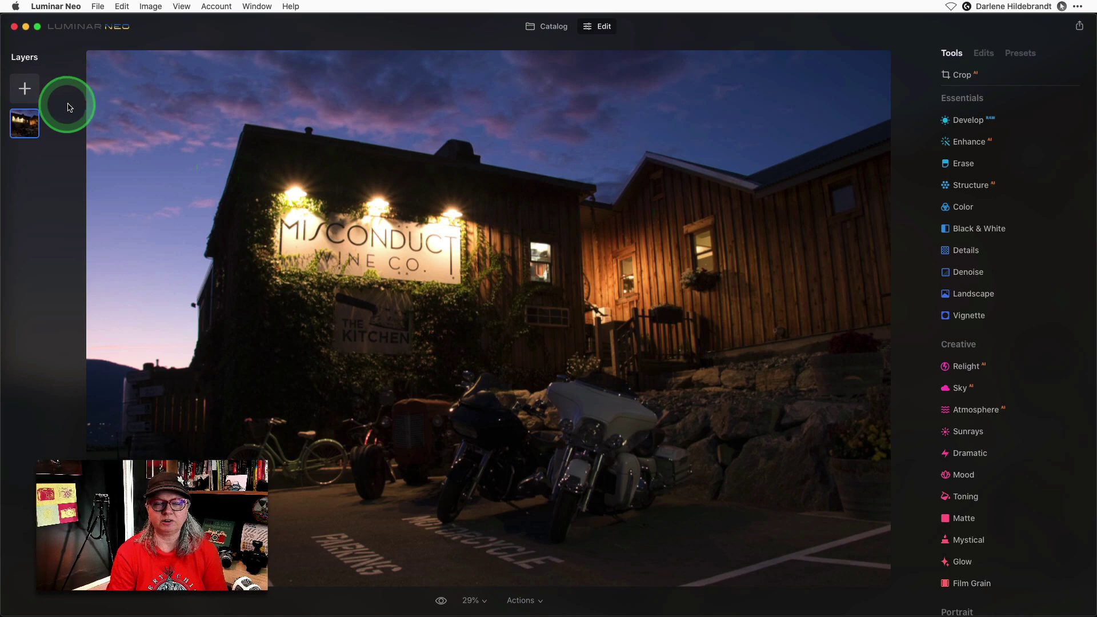
Reopen the Luminar Neo menu to show the Check for Updates command again
left_click(57, 8)
left_click(16, 7)
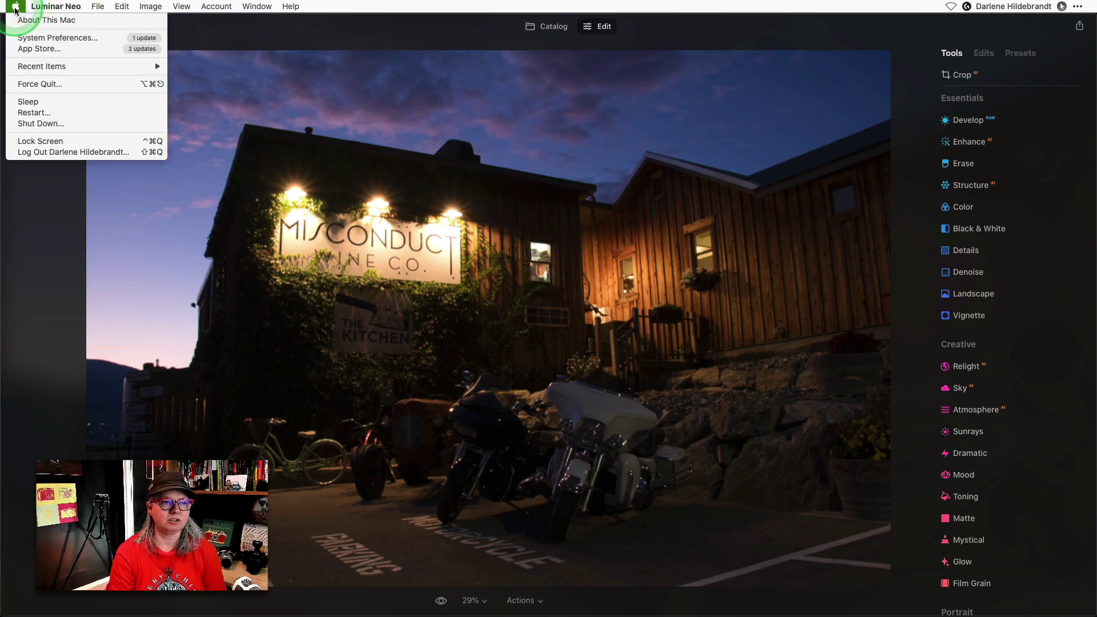
left_click(60, 7)
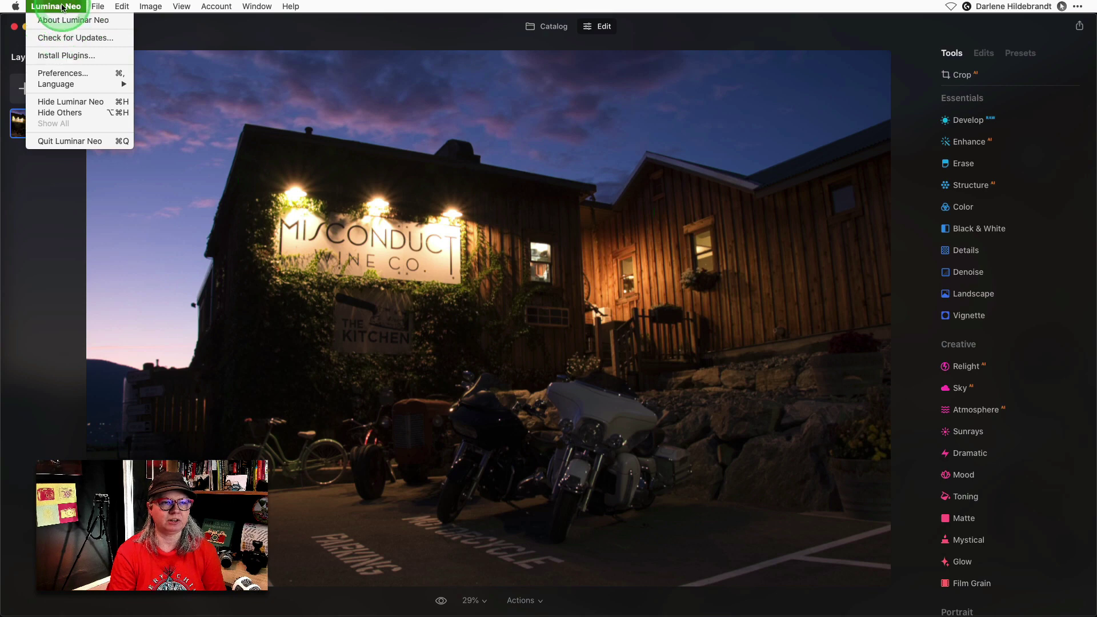
left_click(63, 38)
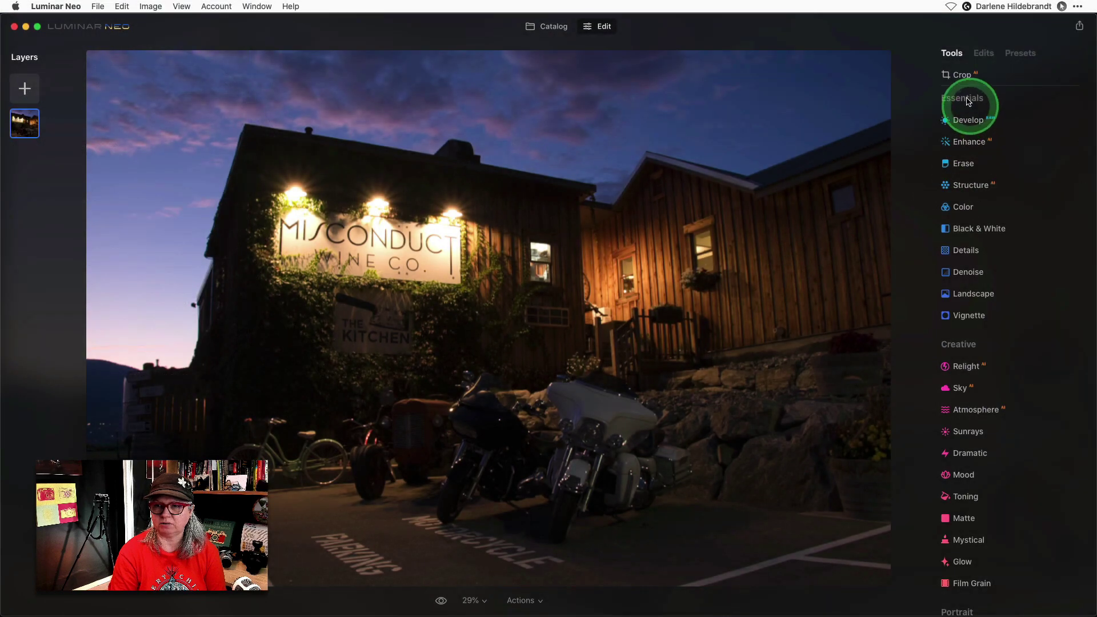
Set the Develop Transform Vertical correction to -12 to straighten the building's walls
left_click(964, 76)
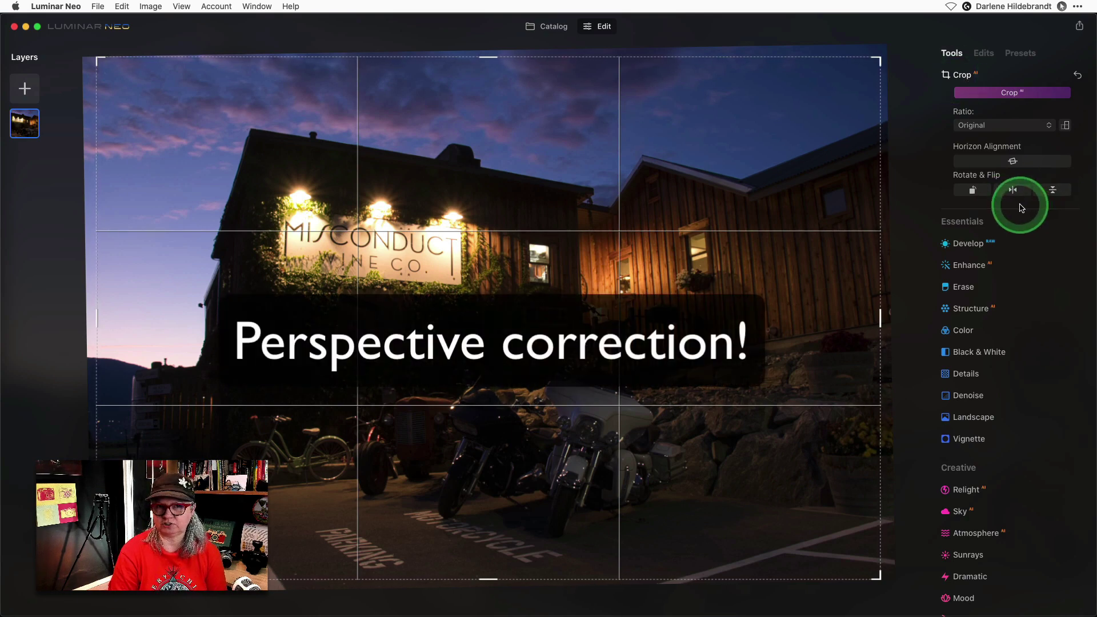
key("Return")
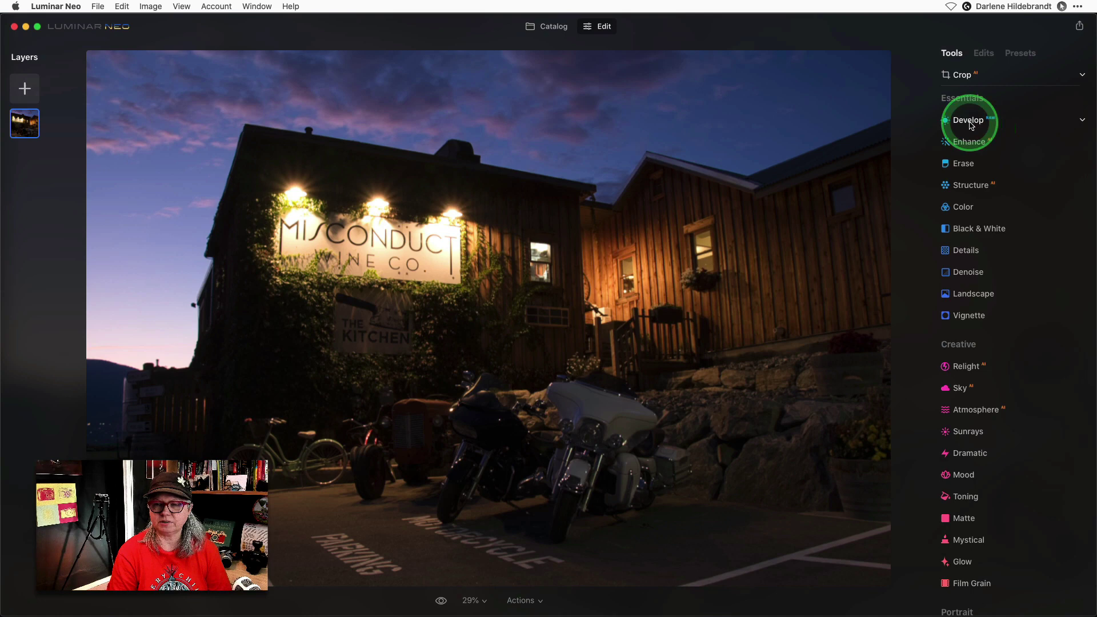
left_click(971, 123)
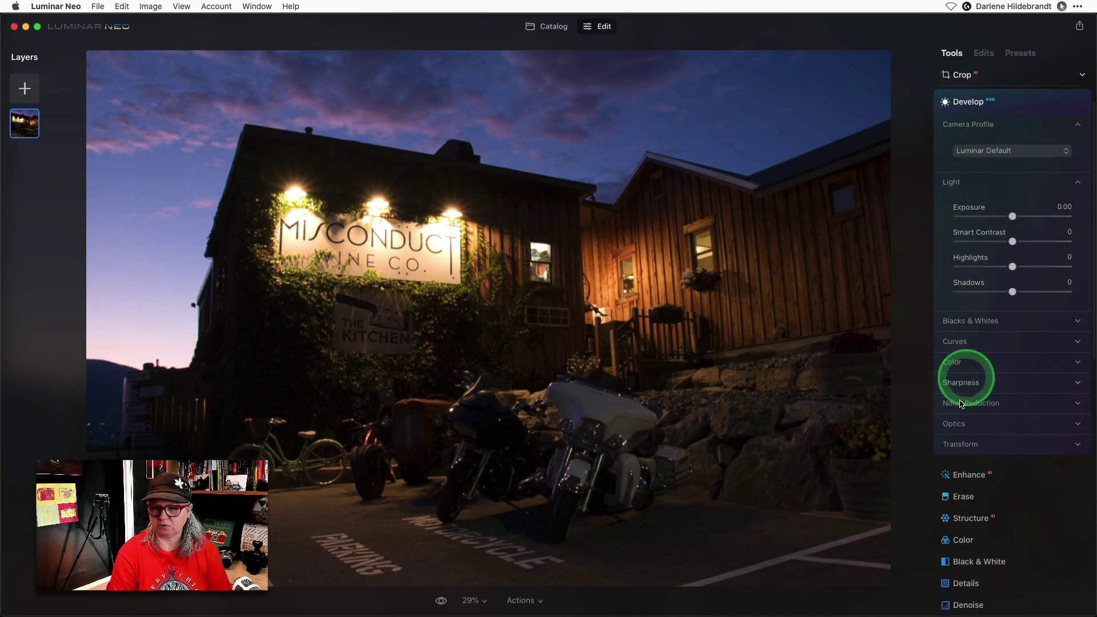
left_click(951, 443)
scroll(1003, 354, "down", 5)
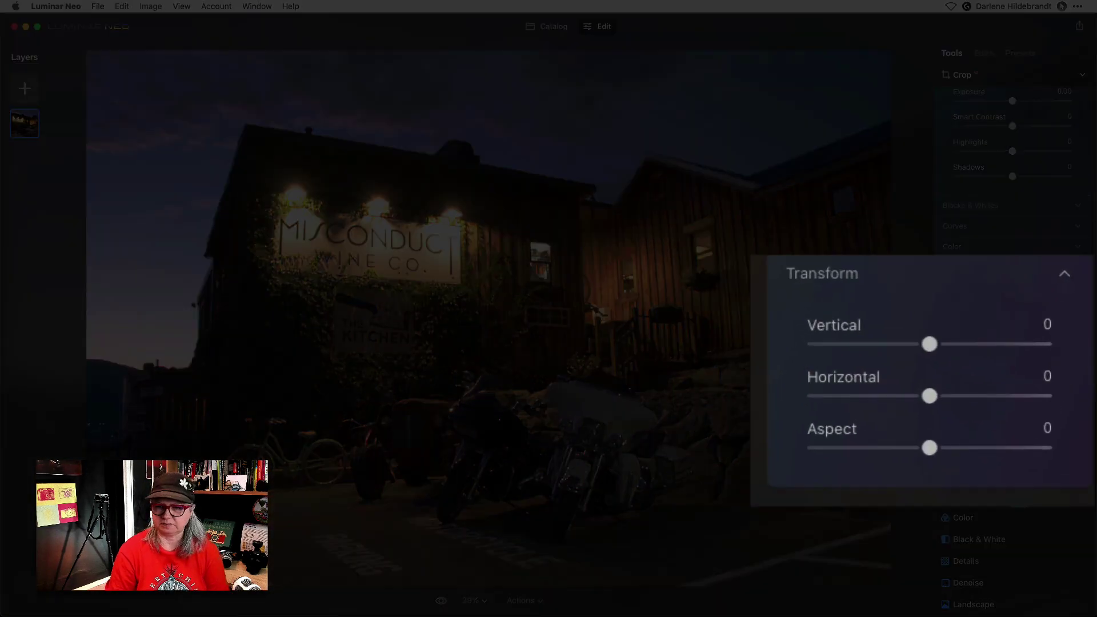
mouse_move(1012, 363)
left_mouse_down()
mouse_move(994, 362)
mouse_move(1008, 367)
left_mouse_up()
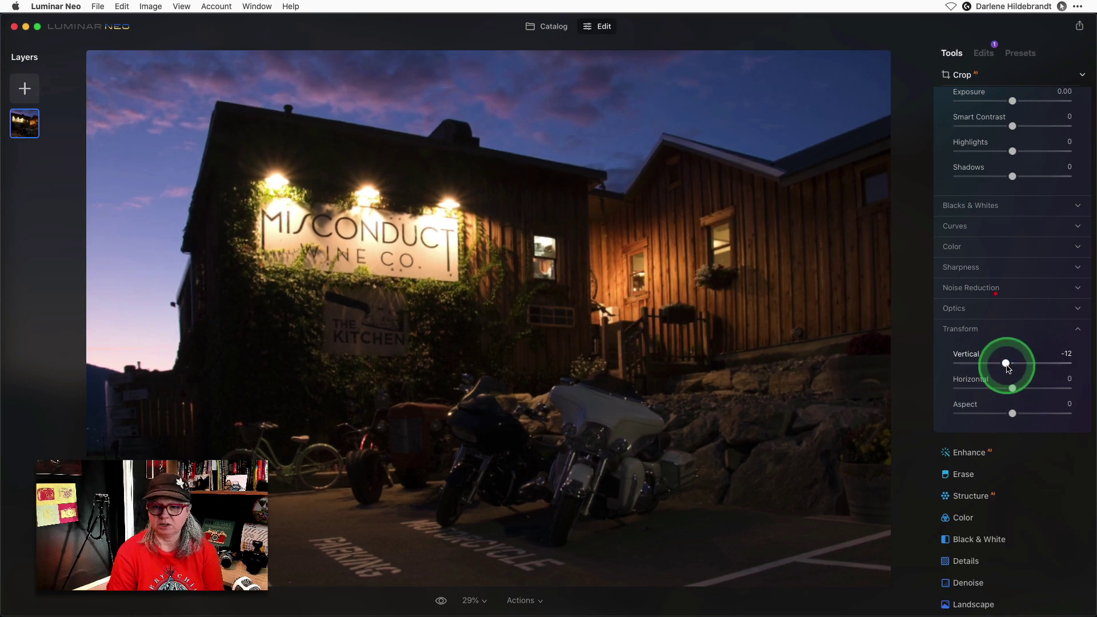
left_click_drag(1008, 368, 1006, 370)
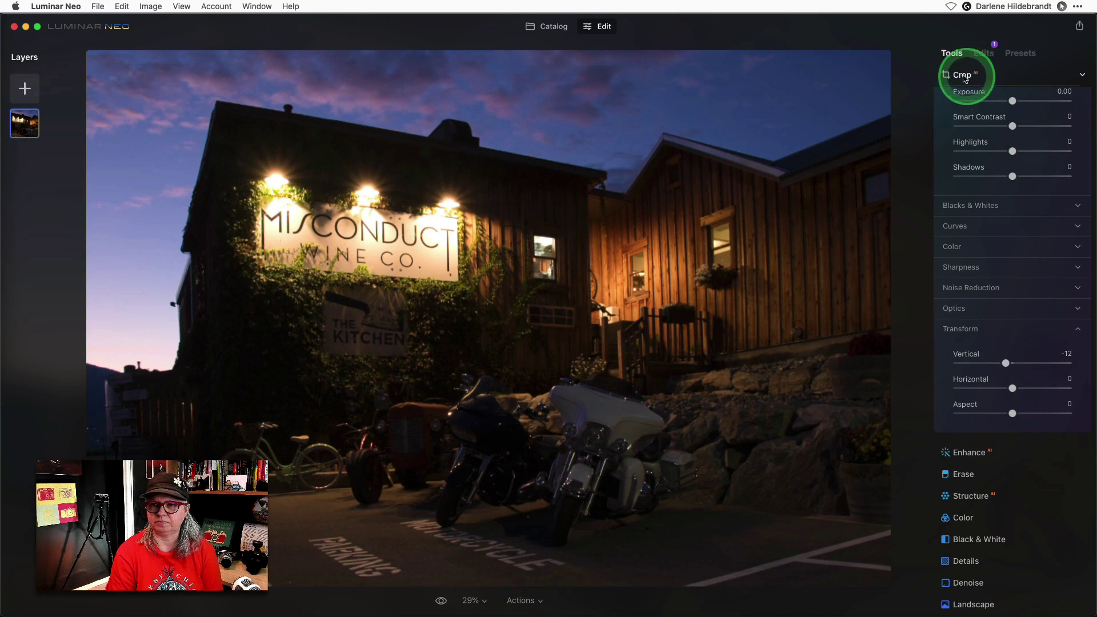
Rotate the winery photo by about 1° in Crop and apply it
left_click(963, 77)
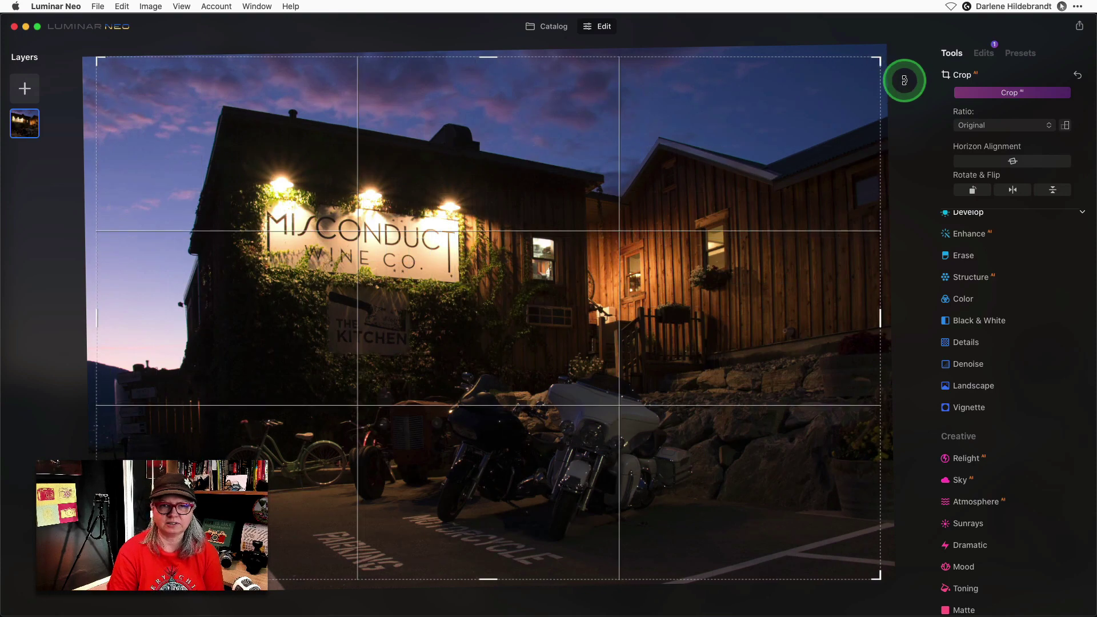
left_click_drag(901, 85, 903, 88)
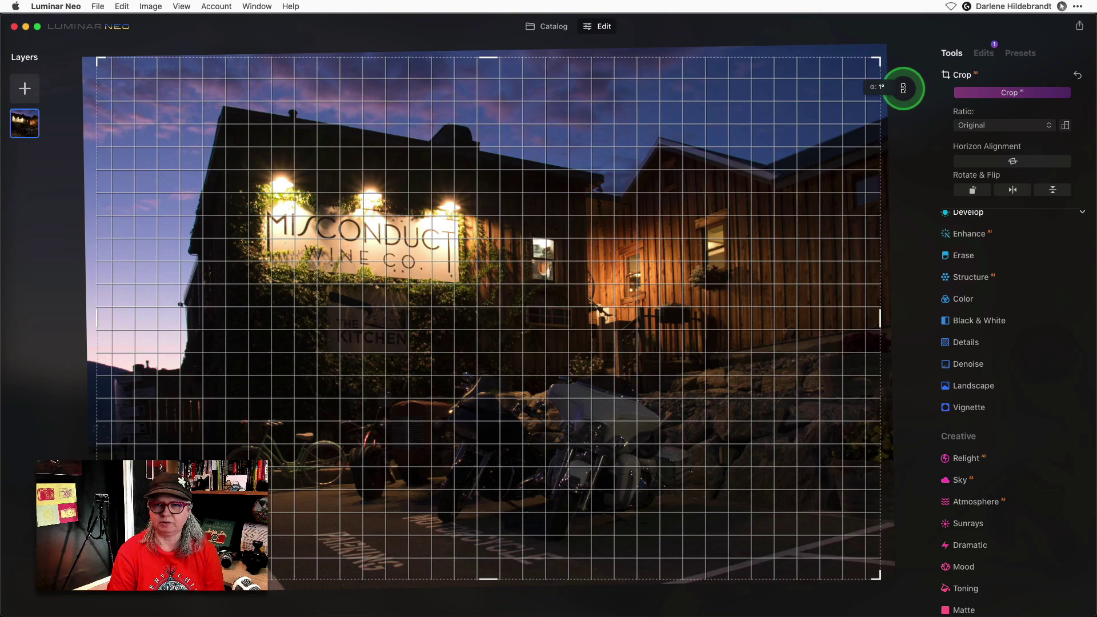
left_click_drag(903, 89, 903, 88)
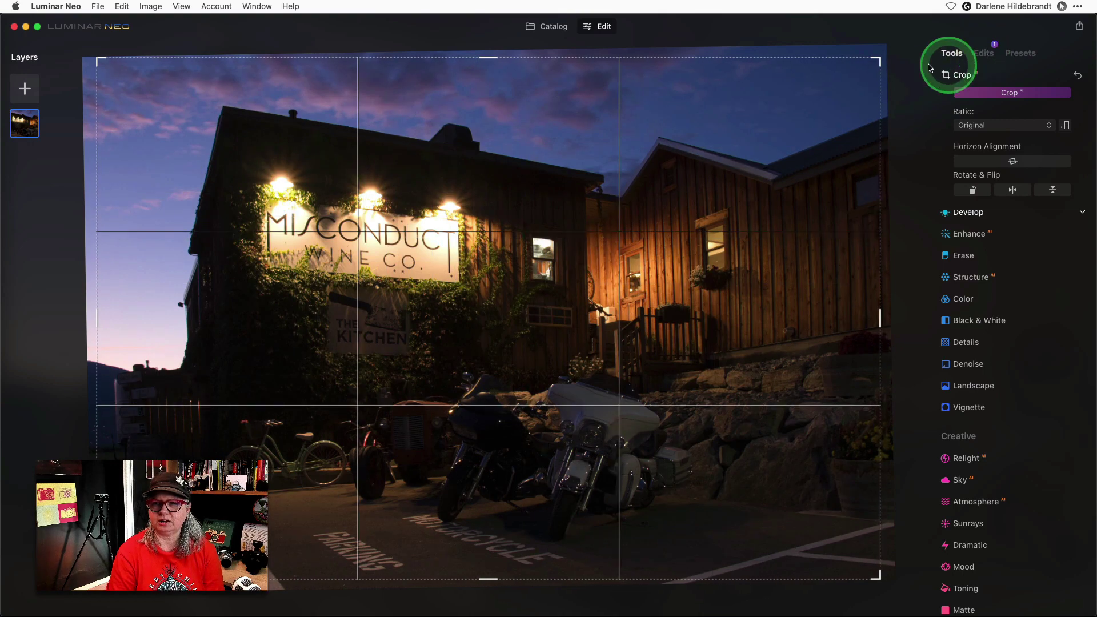
key("Return")
Set the Transform Horizontal correction to 8 and reset Aspect to 0
left_click(987, 56)
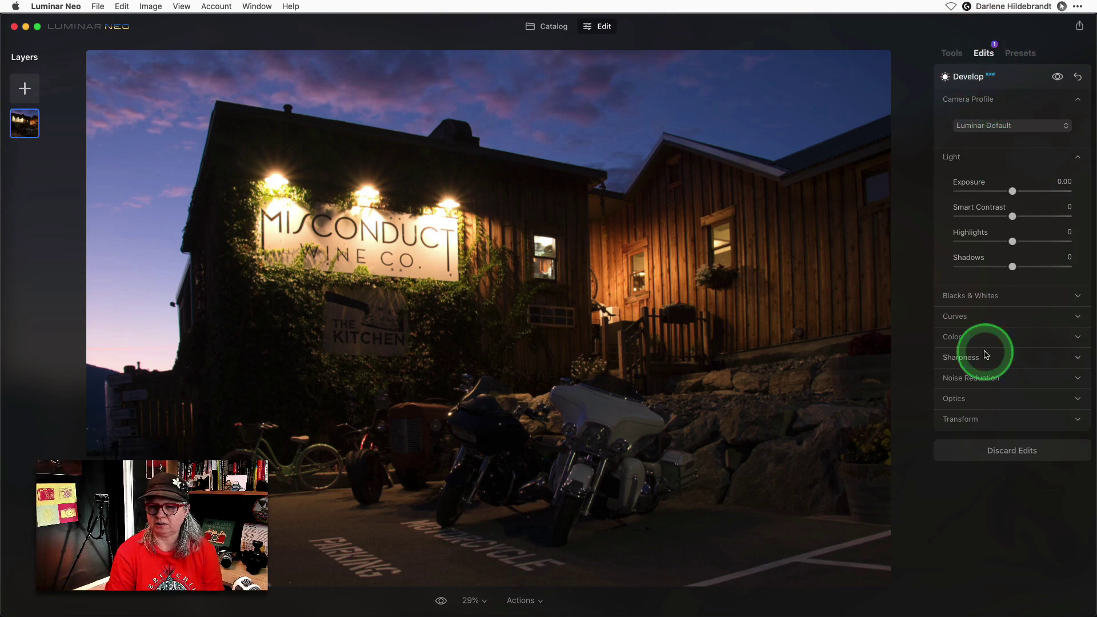
left_click(982, 417)
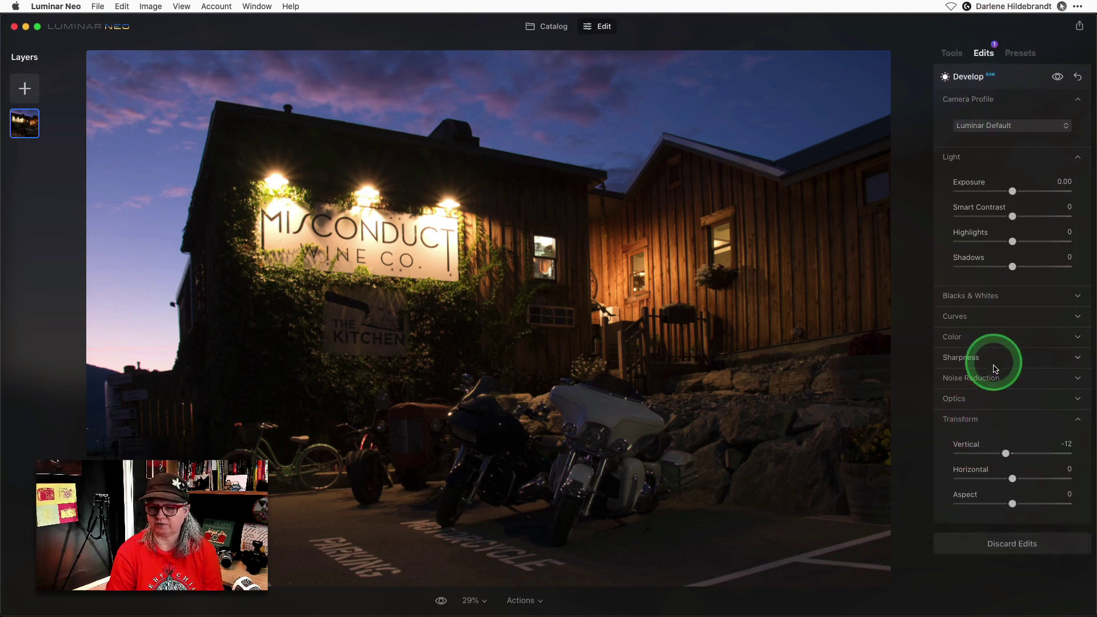
left_click_drag(1012, 478, 1013, 504)
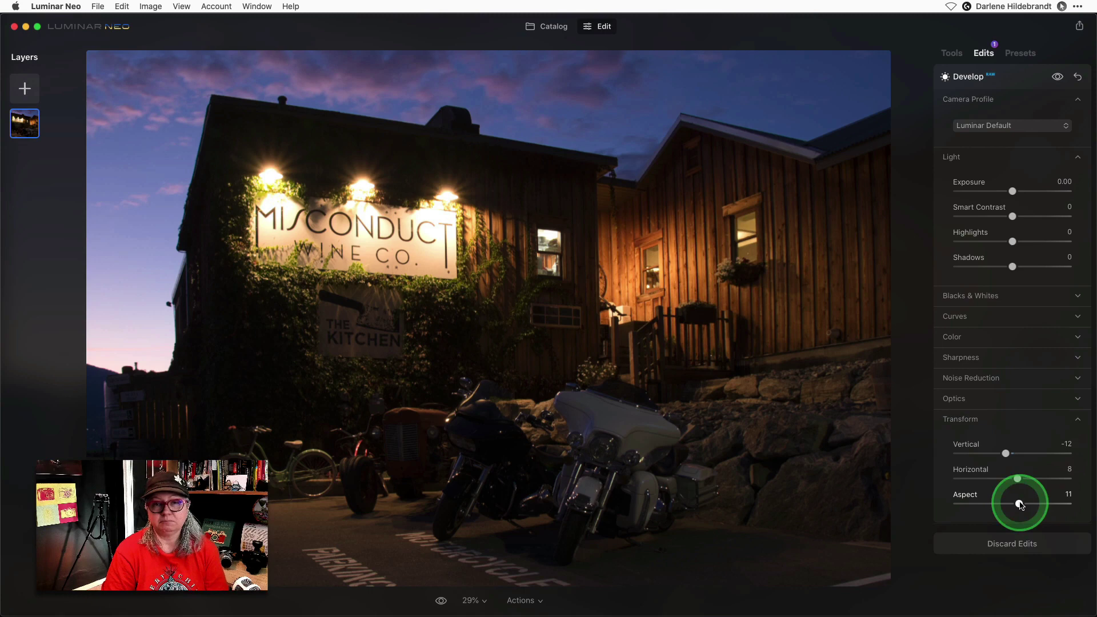
double_click(1012, 503)
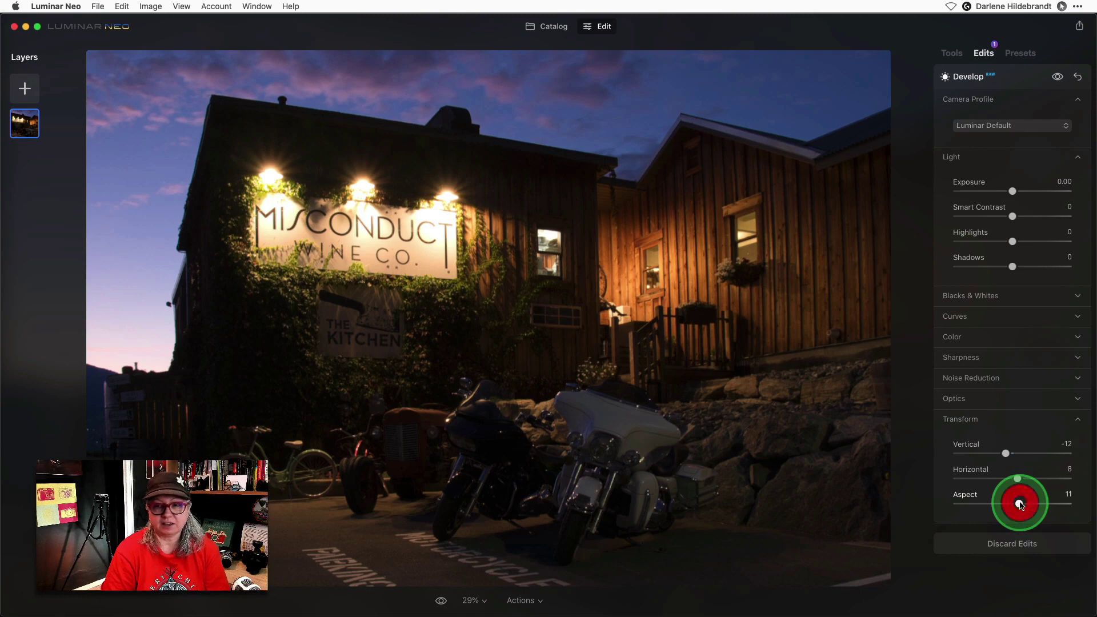
Lower the Develop Exposure to -0.55
left_click(1011, 191)
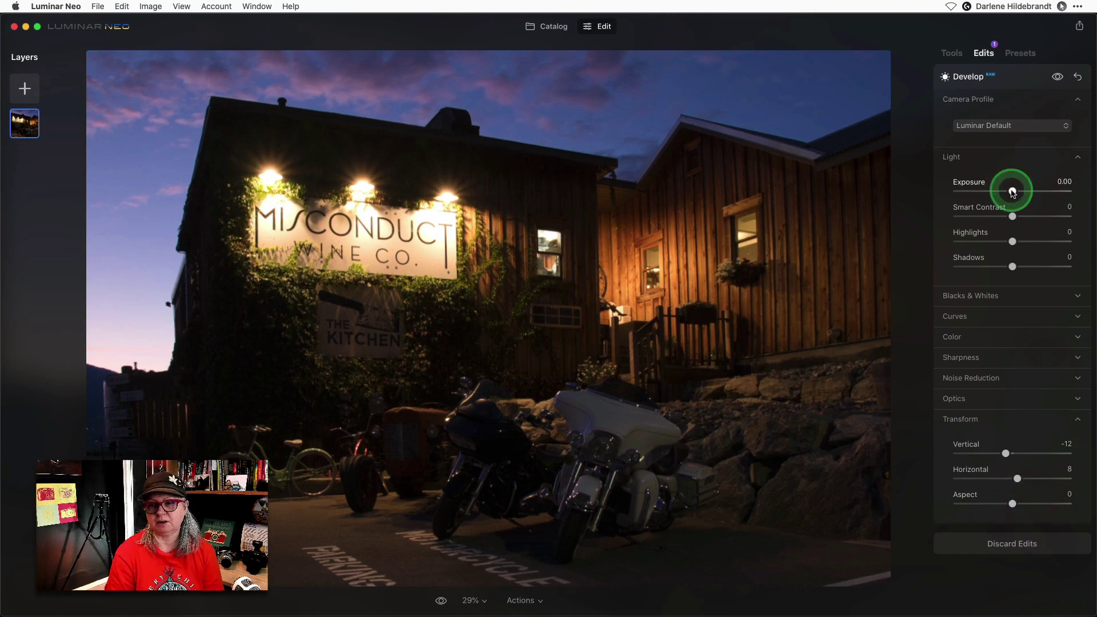
left_click_drag(1011, 192, 1022, 237)
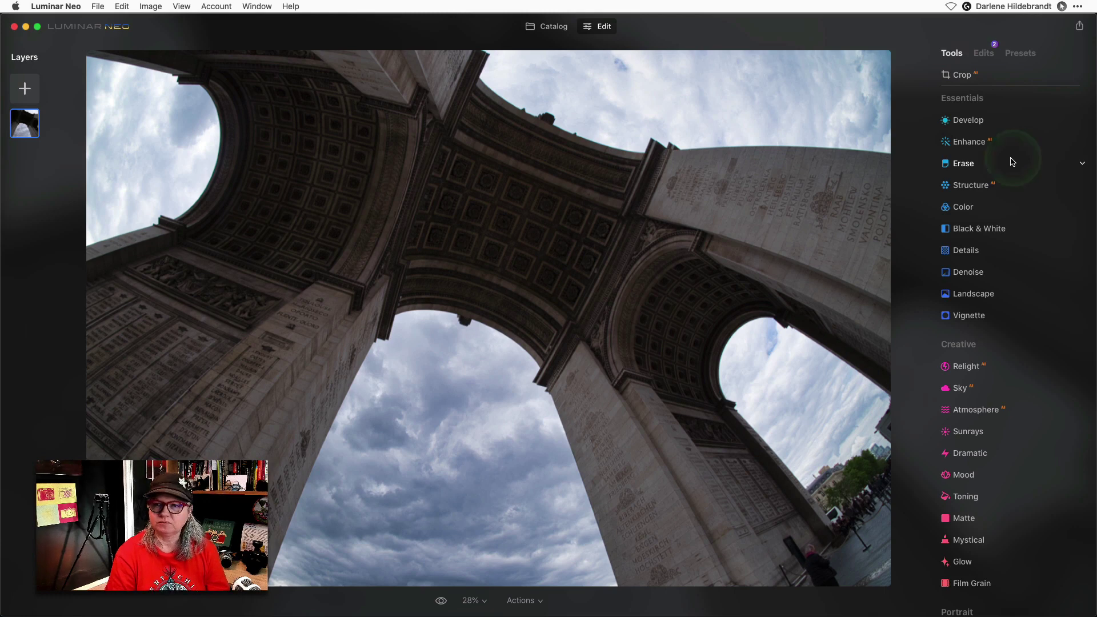
left_click(1015, 162)
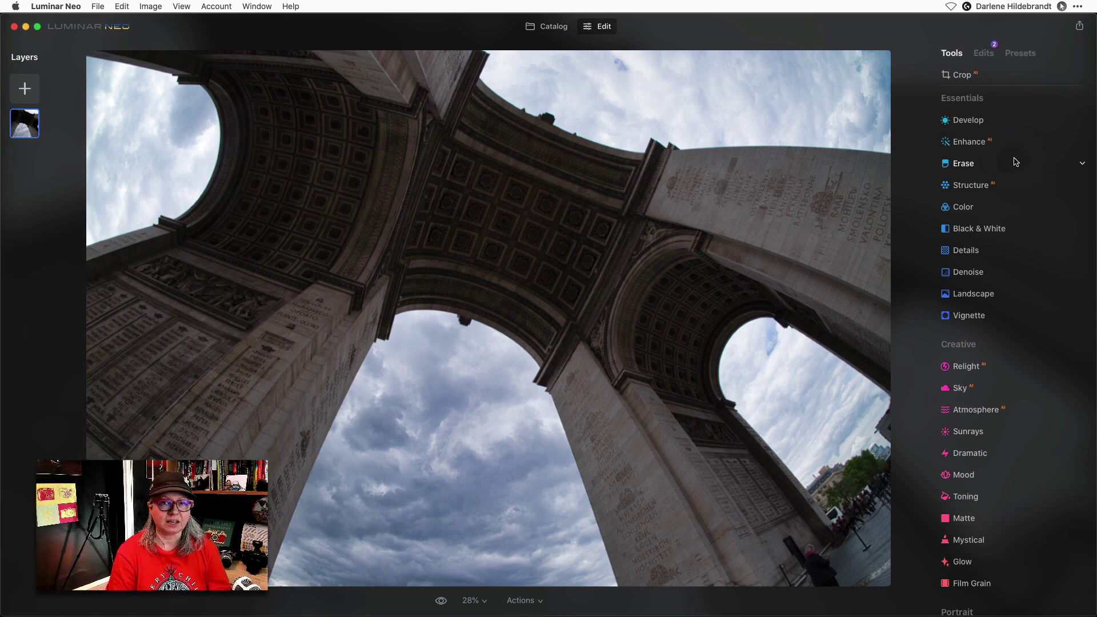
right_click(755, 122)
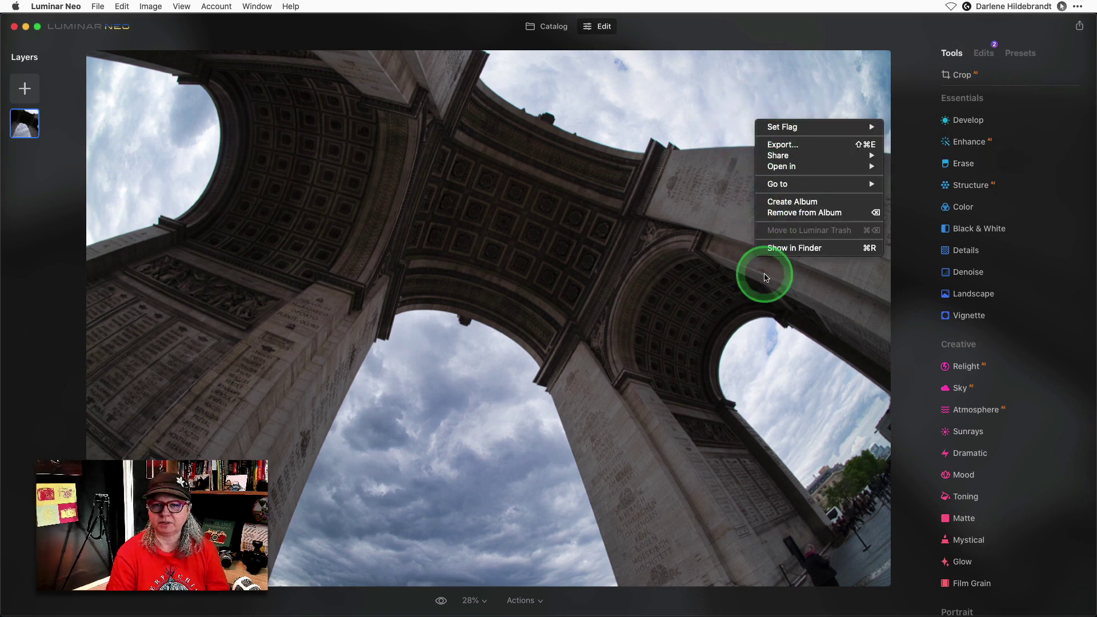
left_click(1020, 76)
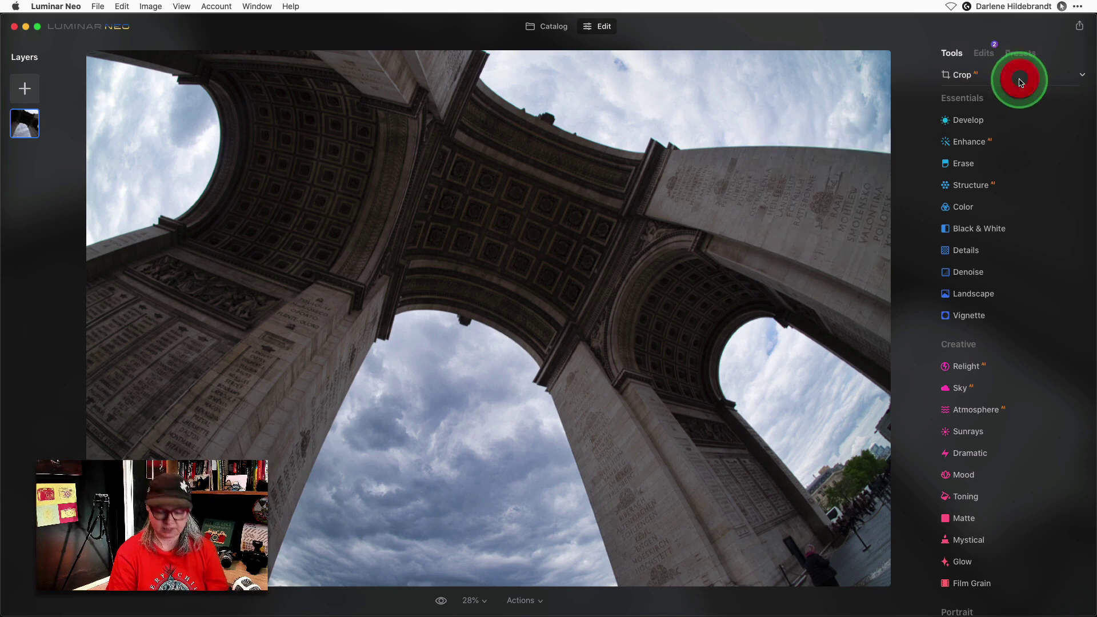
left_click(968, 130)
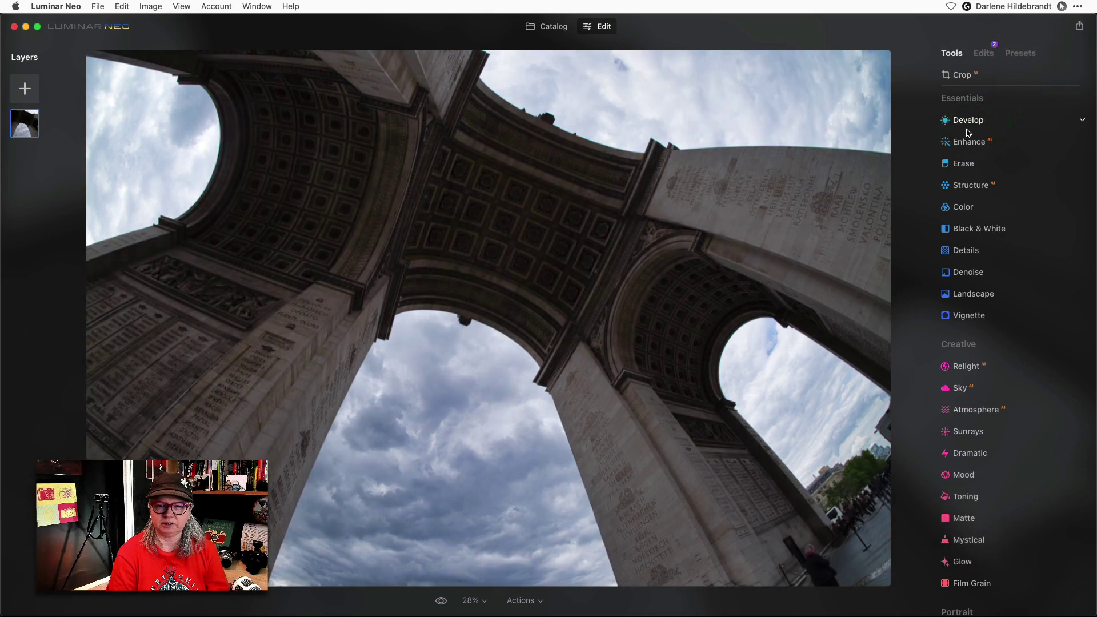
Copy the arch photo's adjustments from the Neo review album grid
left_click(556, 27)
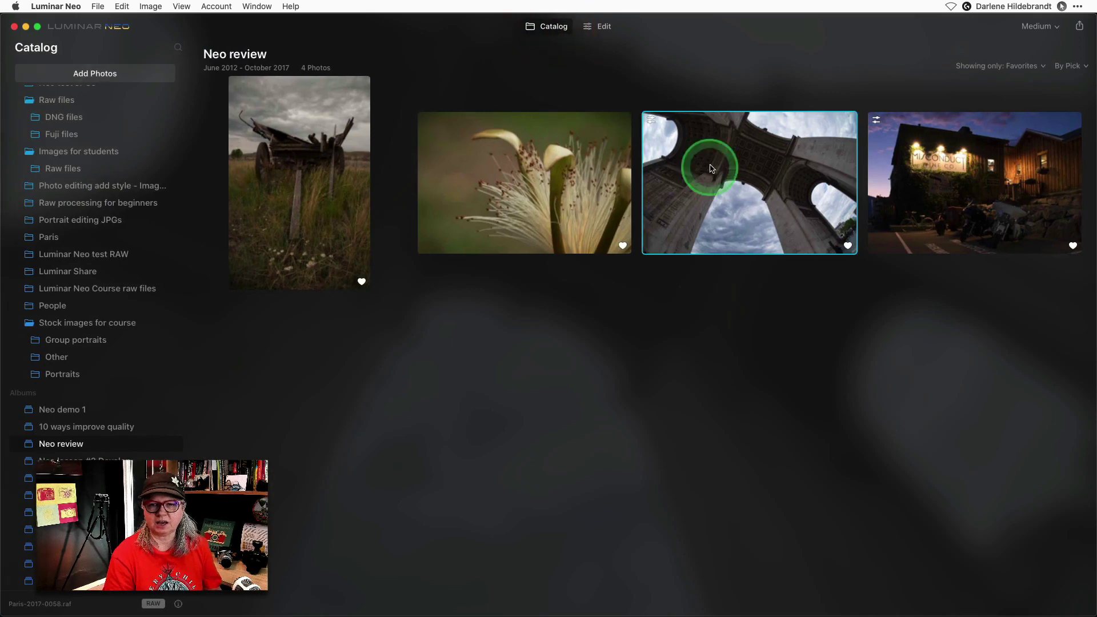
right_click(723, 166)
mouse_move(741, 185)
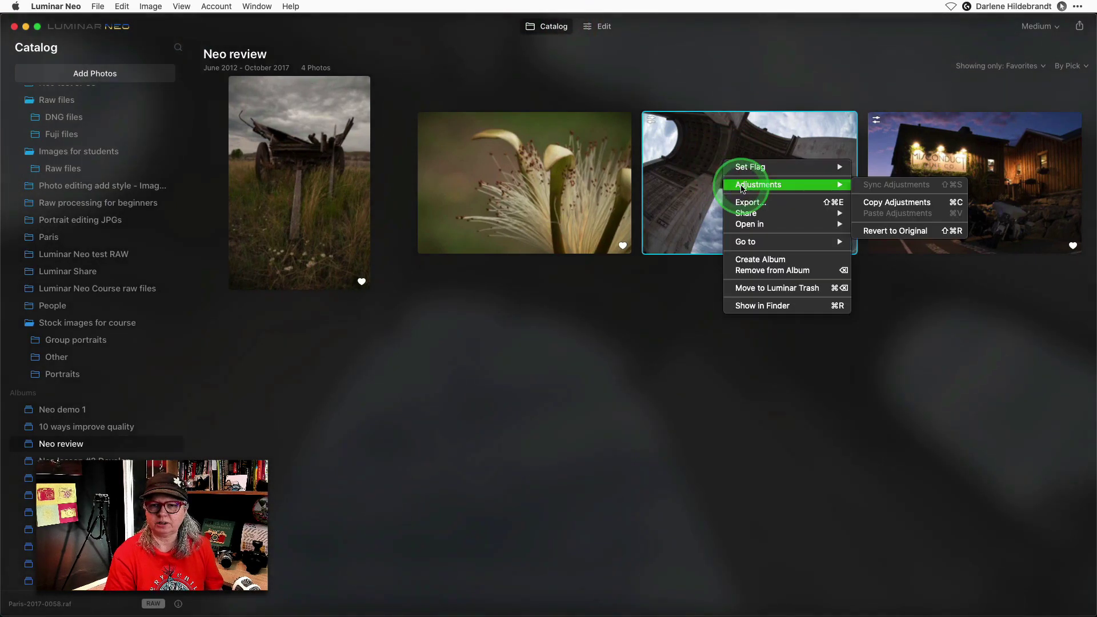
left_click(910, 207)
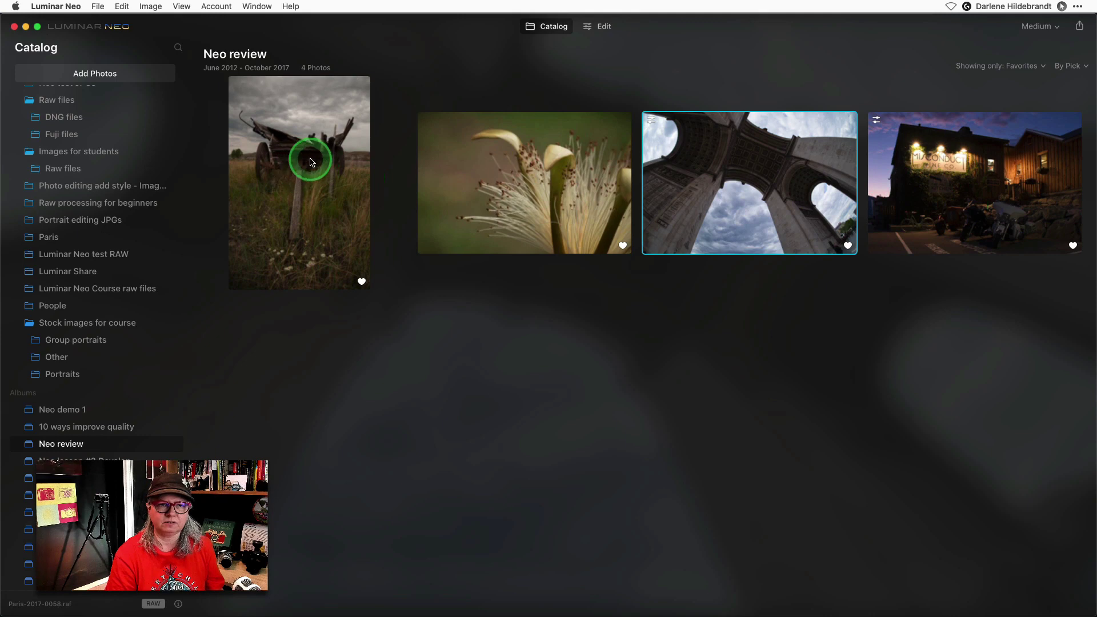
Paste the copied adjustments onto the wagon photo
left_click(309, 174)
right_click(312, 178)
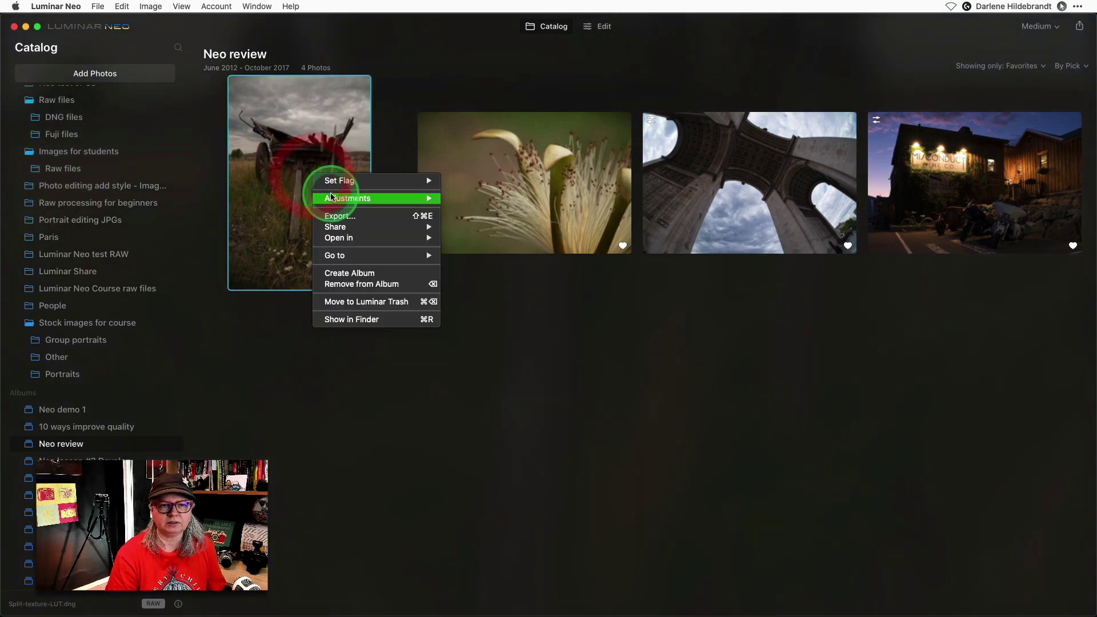
mouse_move(342, 199)
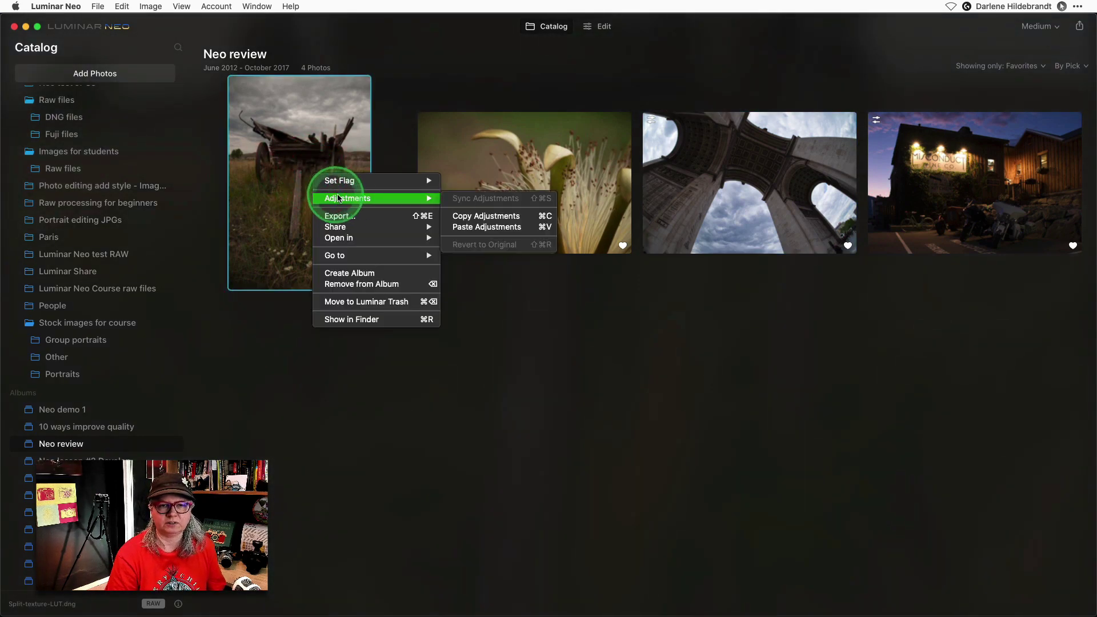
left_click(460, 228)
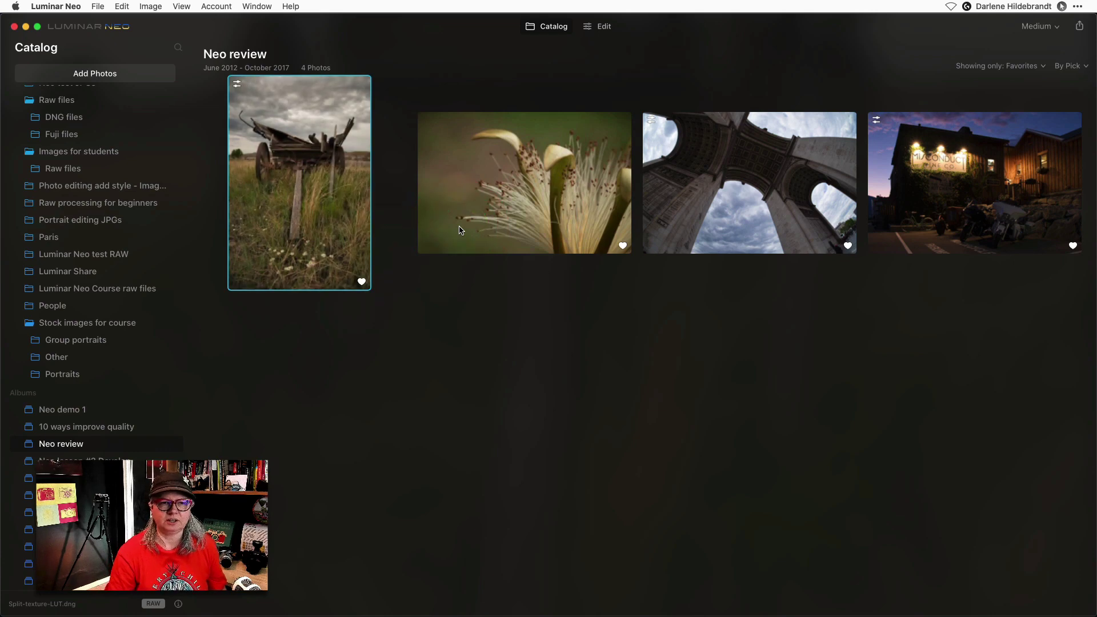
Sync the arch photo's adjustments to the lily and night street photos
left_click(706, 148)
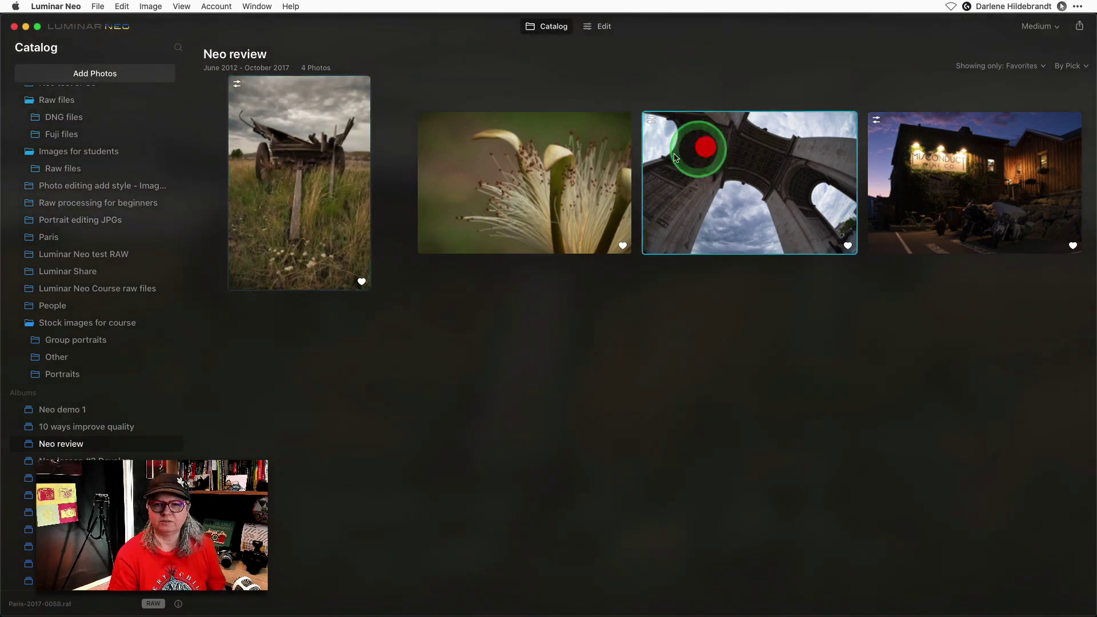
left_click(563, 173, "super")
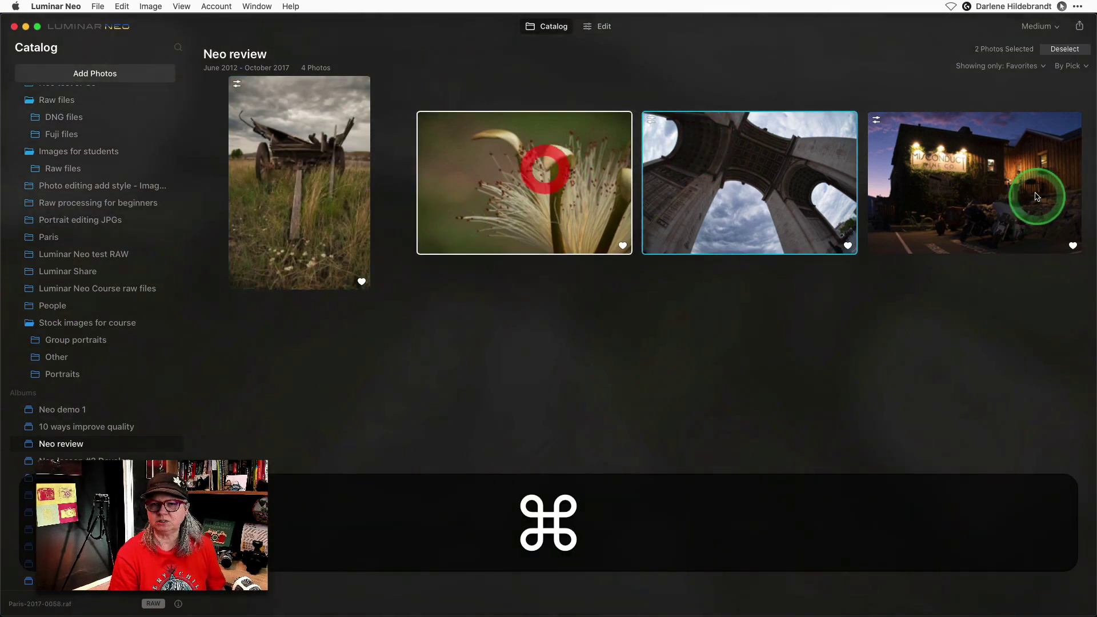
left_click(906, 166, "super")
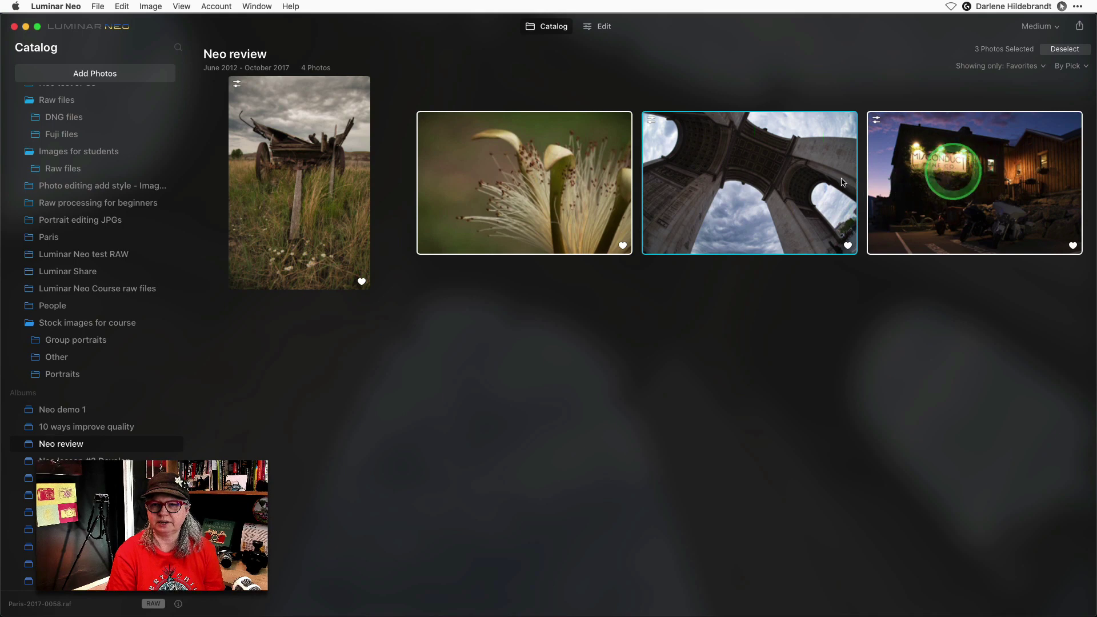
right_click(736, 168)
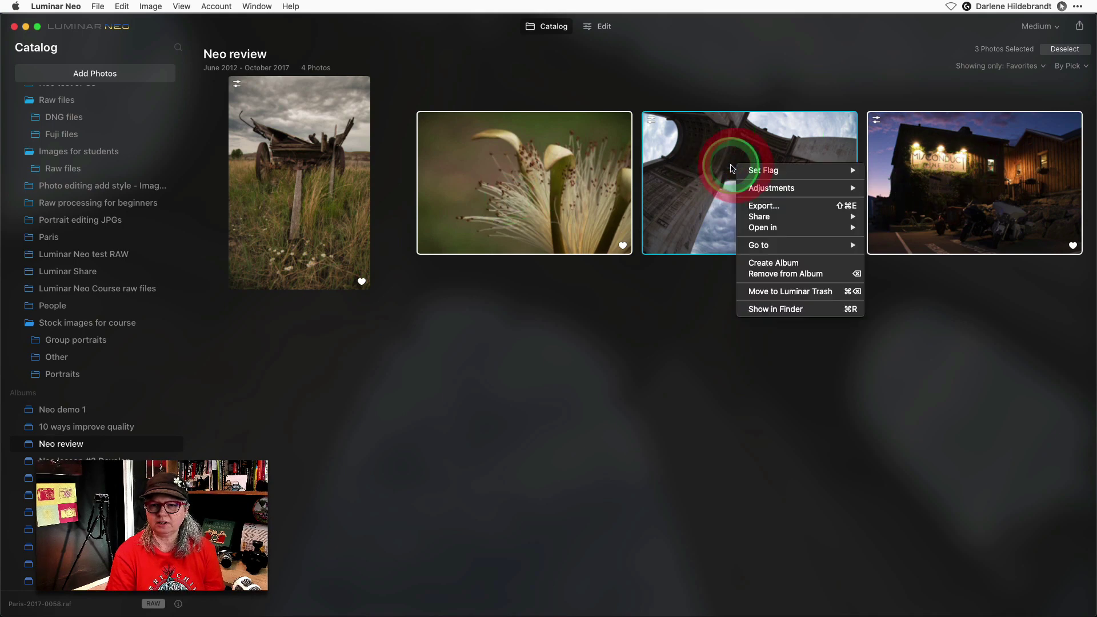
mouse_move(753, 193)
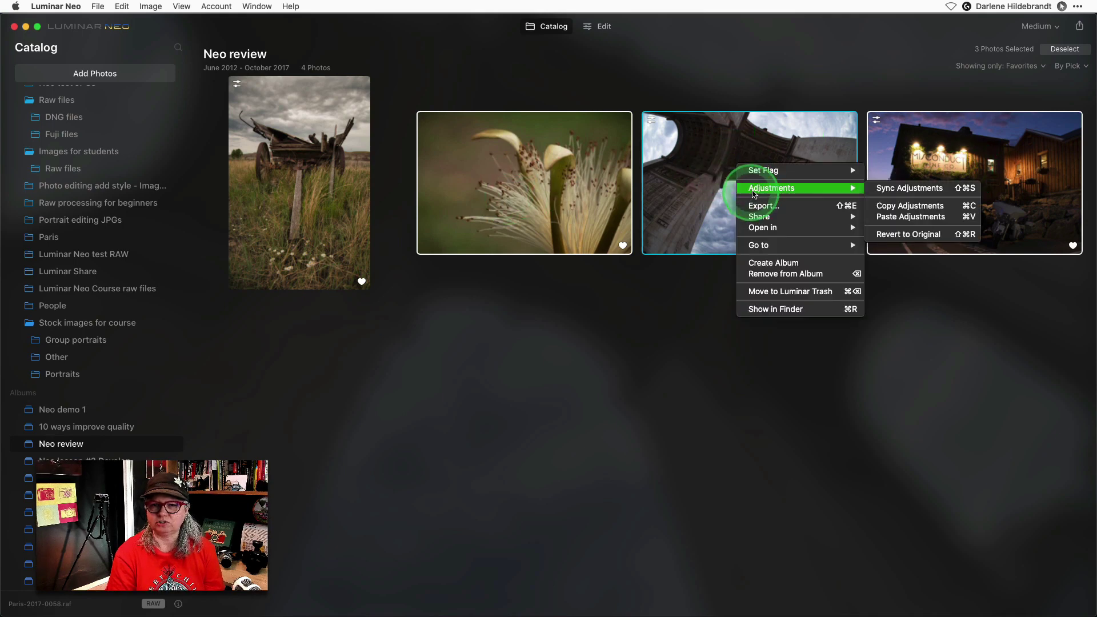
left_click(889, 192)
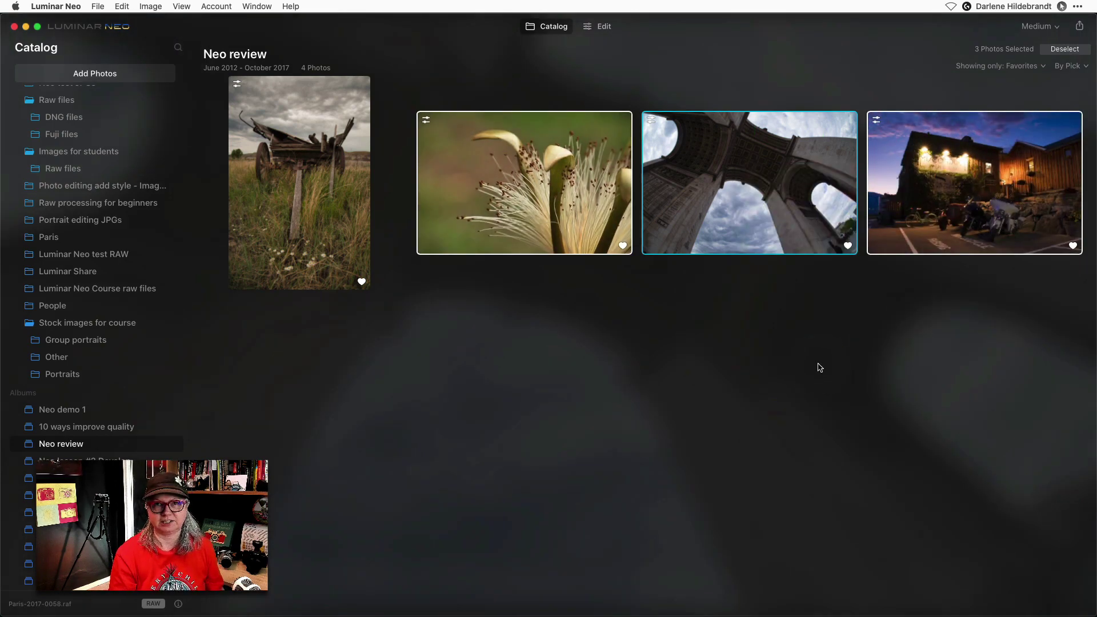
left_click(820, 368, "super")
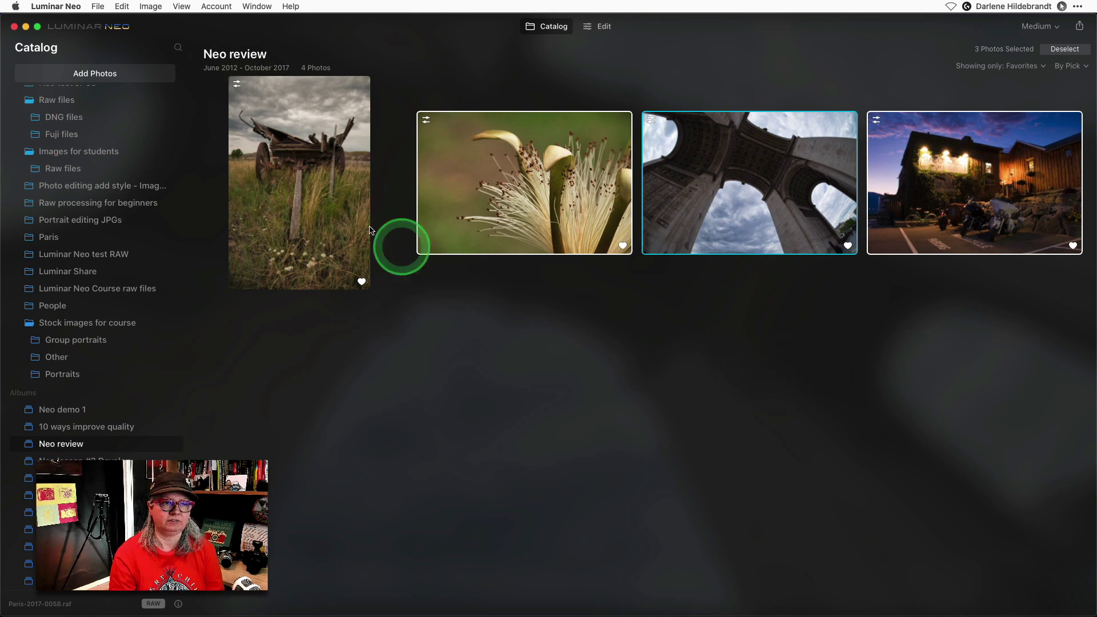
Cancel the Add Photos dialog and show Add Folder with Images in the File menu
left_click(96, 75)
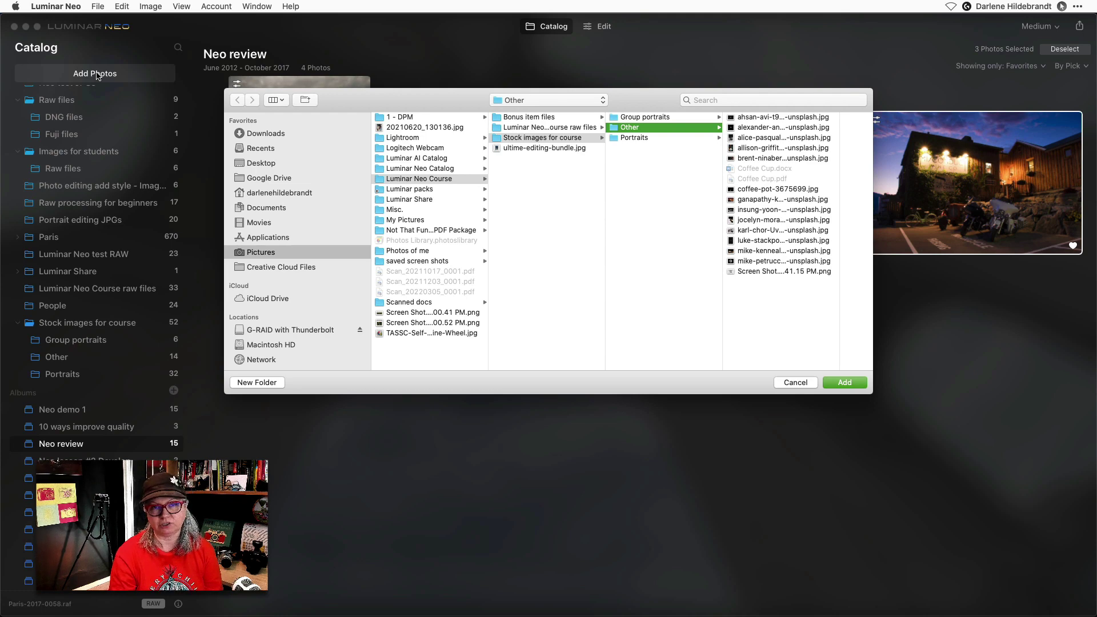
left_click(796, 382)
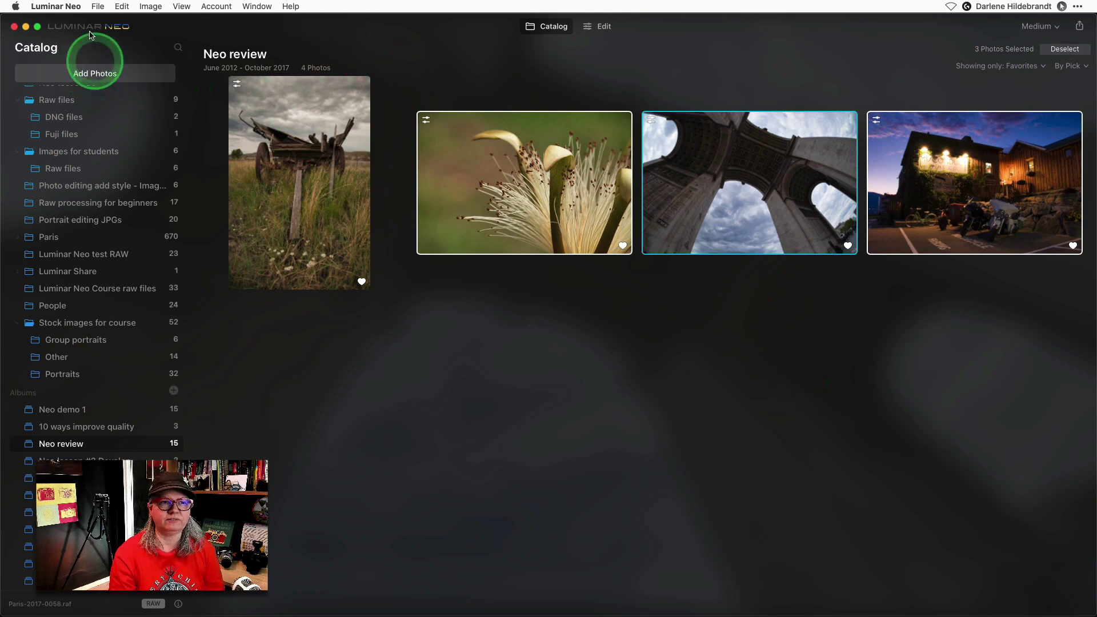
left_click(97, 6)
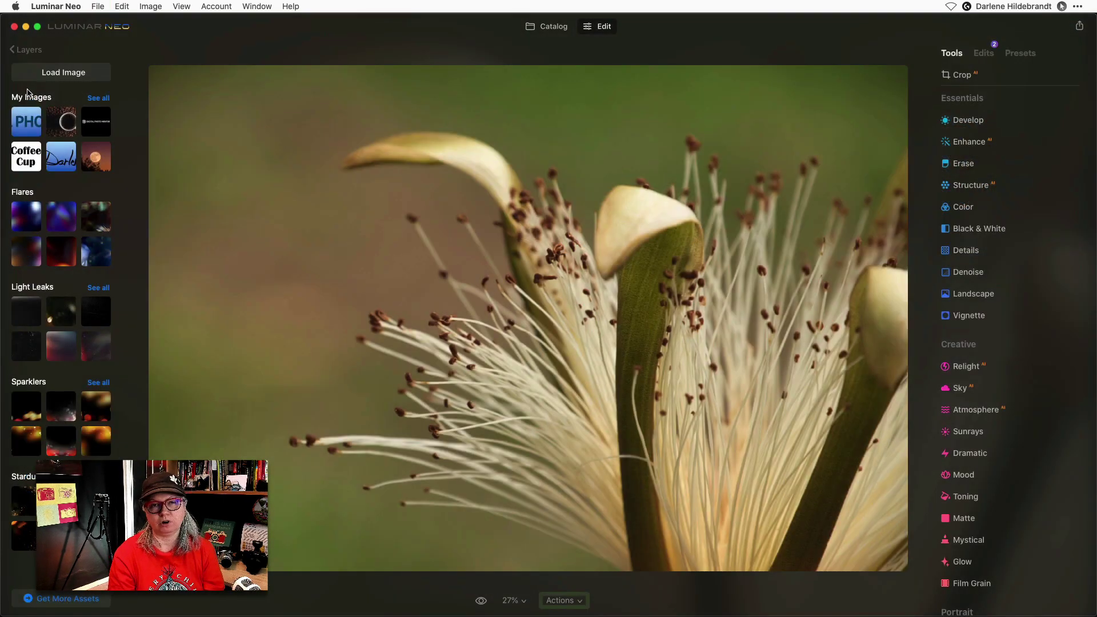
Add the PHO logo image from My Images as a new layer on the lily photo
left_click(30, 92)
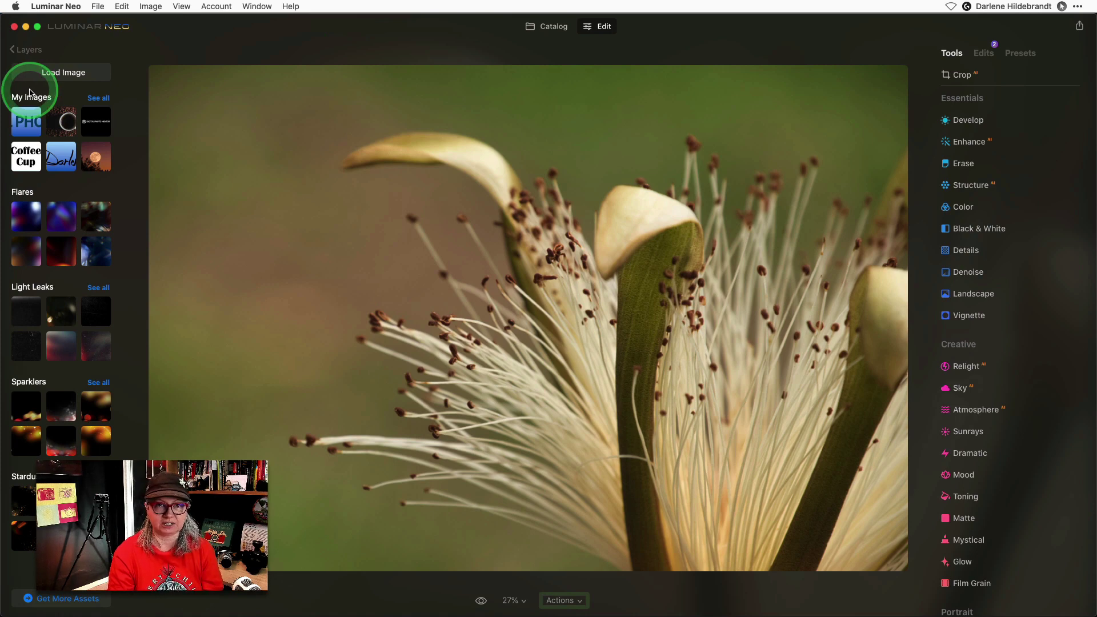
left_click(26, 121)
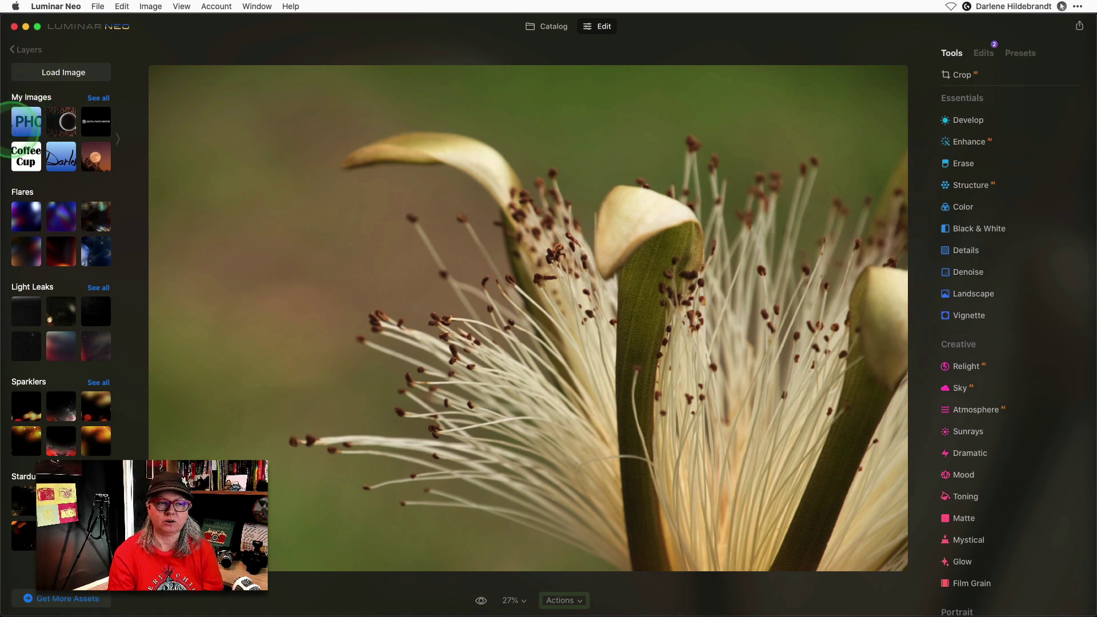
left_click(33, 118)
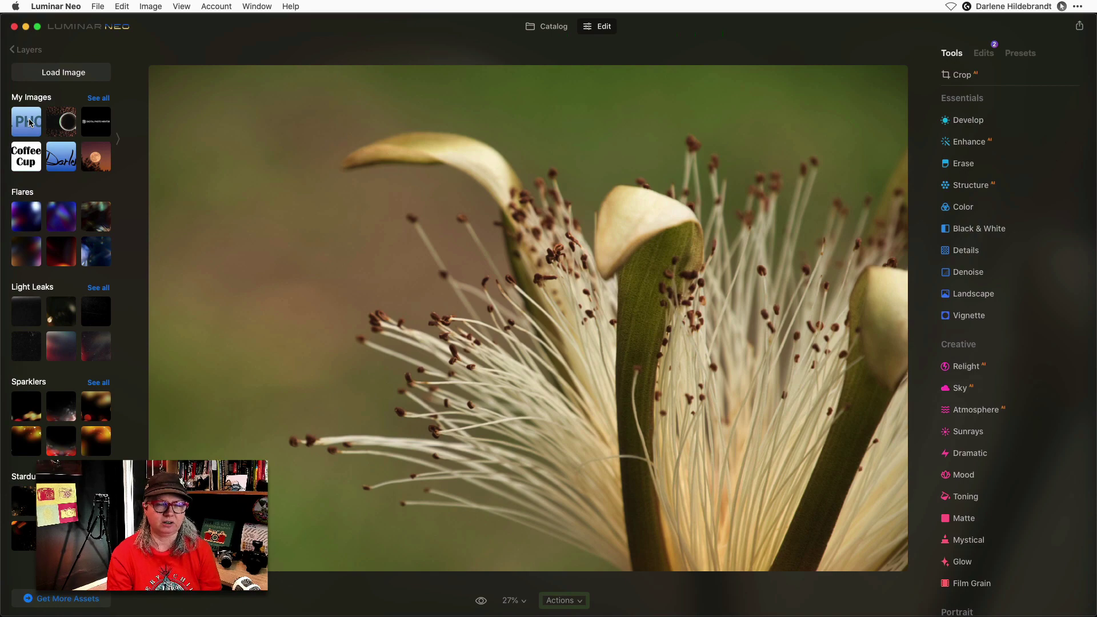
left_click(29, 122)
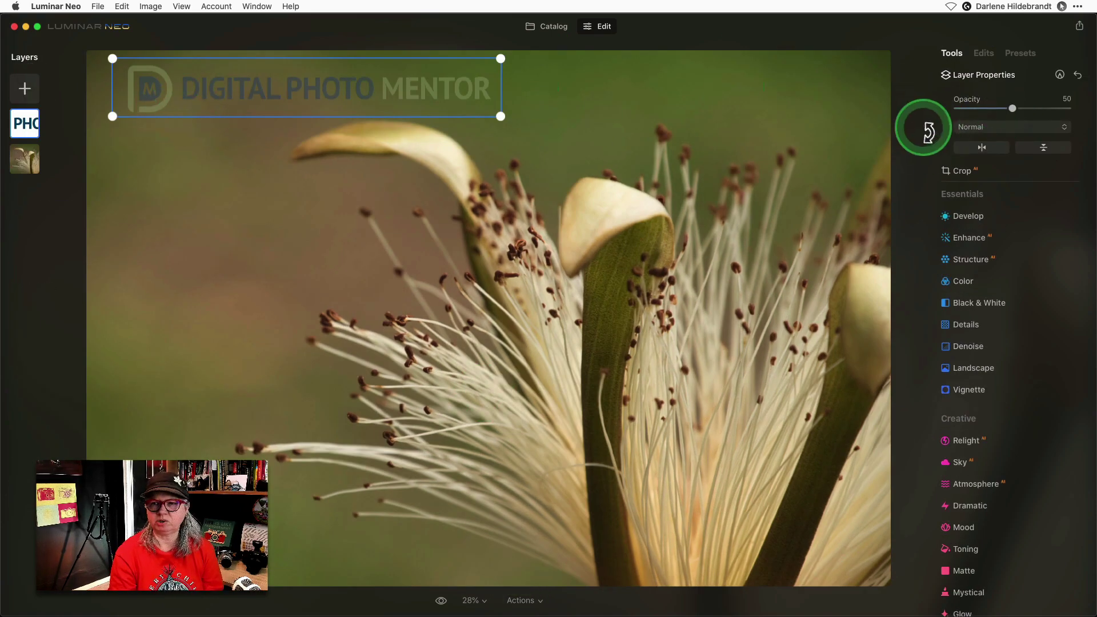
Set the logo layer's opacity to 100 and nudge it slightly left and down
left_click_drag(1021, 108, 1076, 110)
left_click(1072, 108)
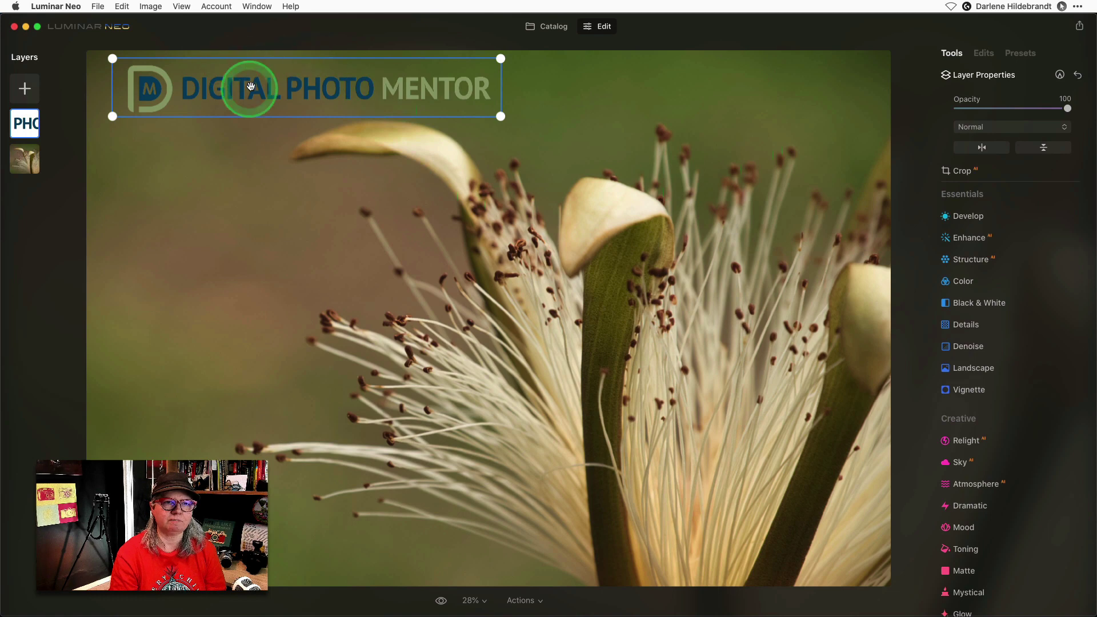
left_click_drag(237, 86, 228, 90)
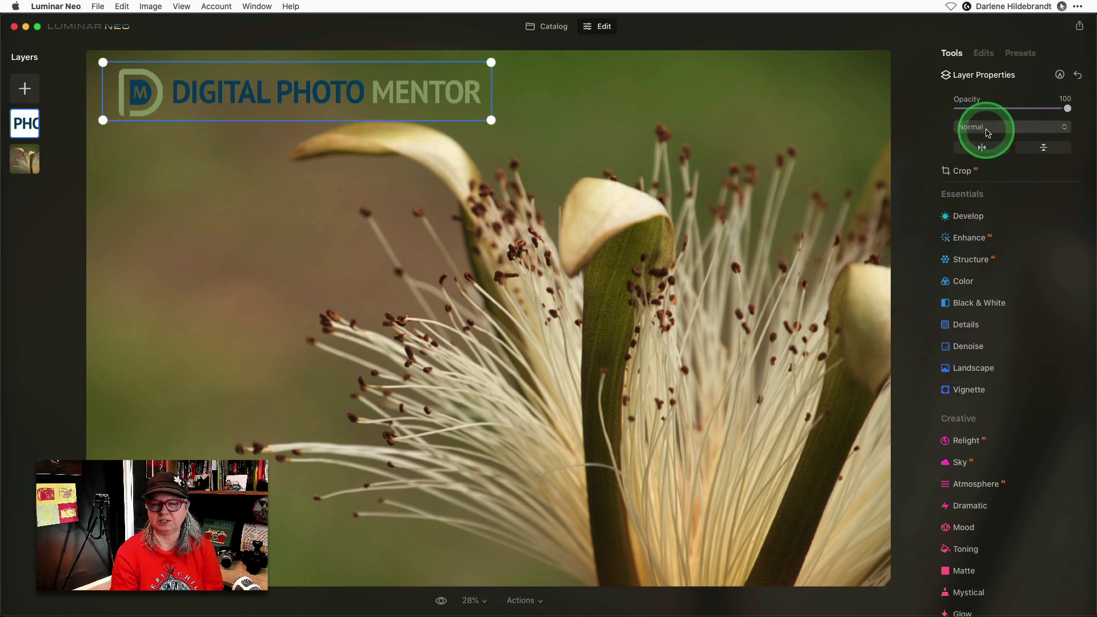
left_click(840, 165)
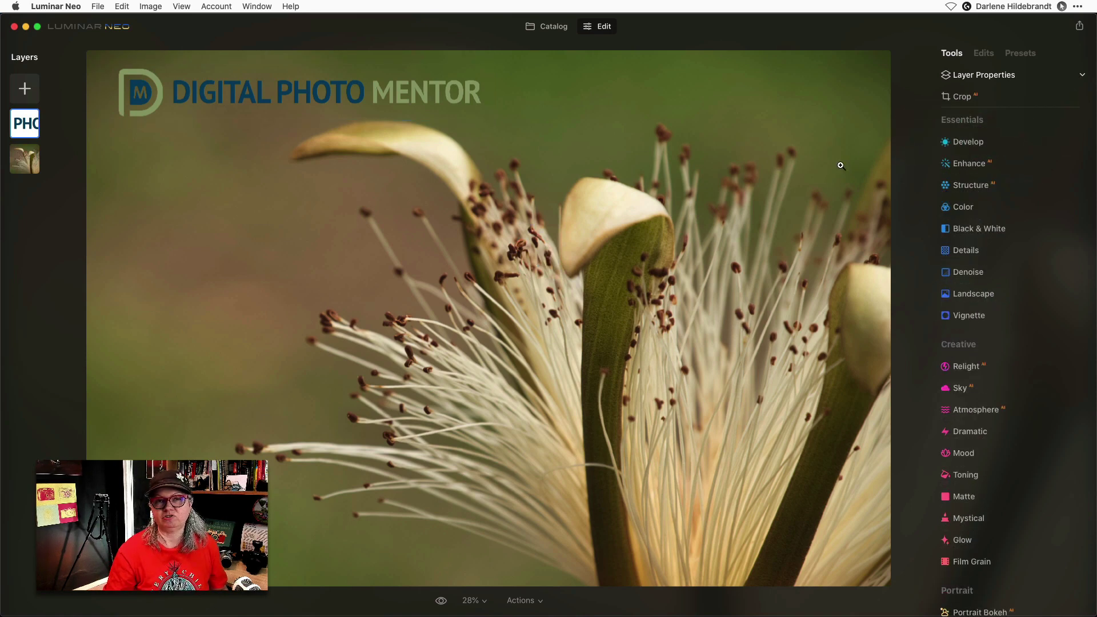